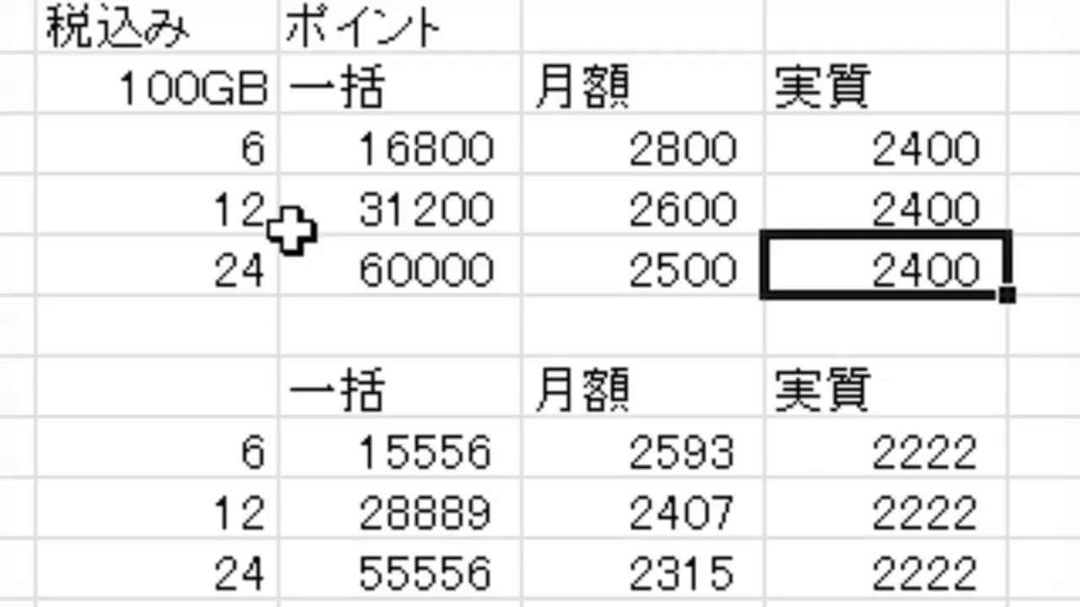
# - Enter 7, 13 and 25 in the column after 実質, beside the 6, 12 and 24 rows of the 100GB table
pyautogui.click(327, 150)
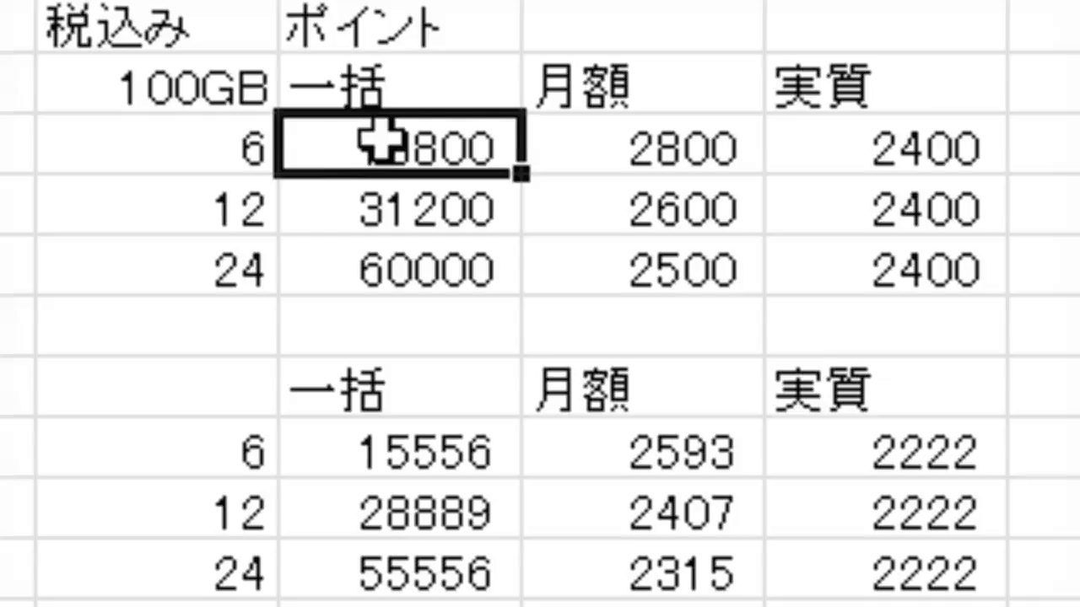
pyautogui.click(1006, 9)
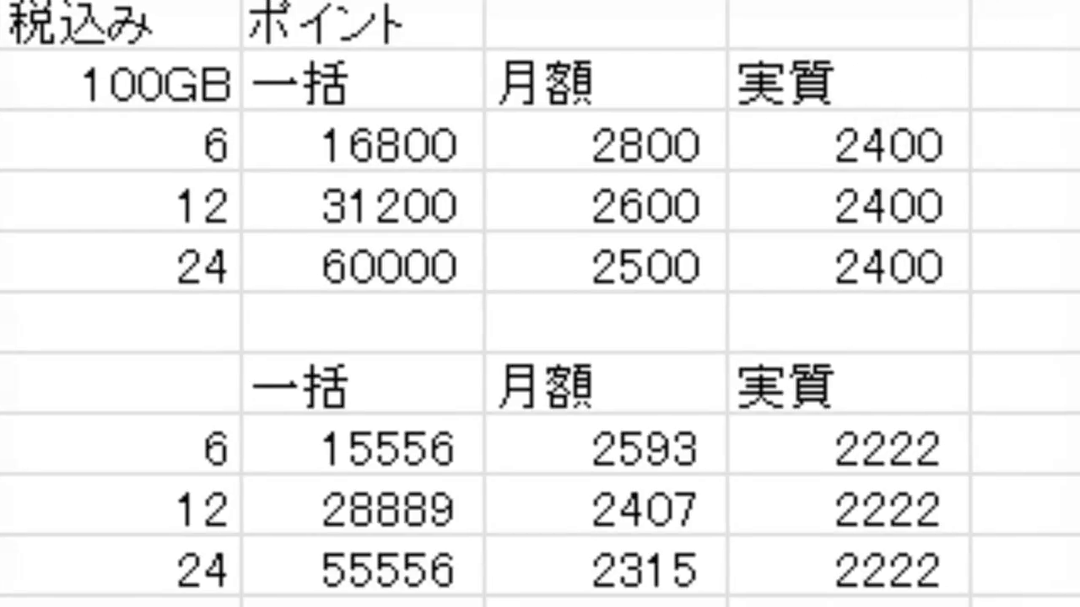
pyautogui.press('Escape')
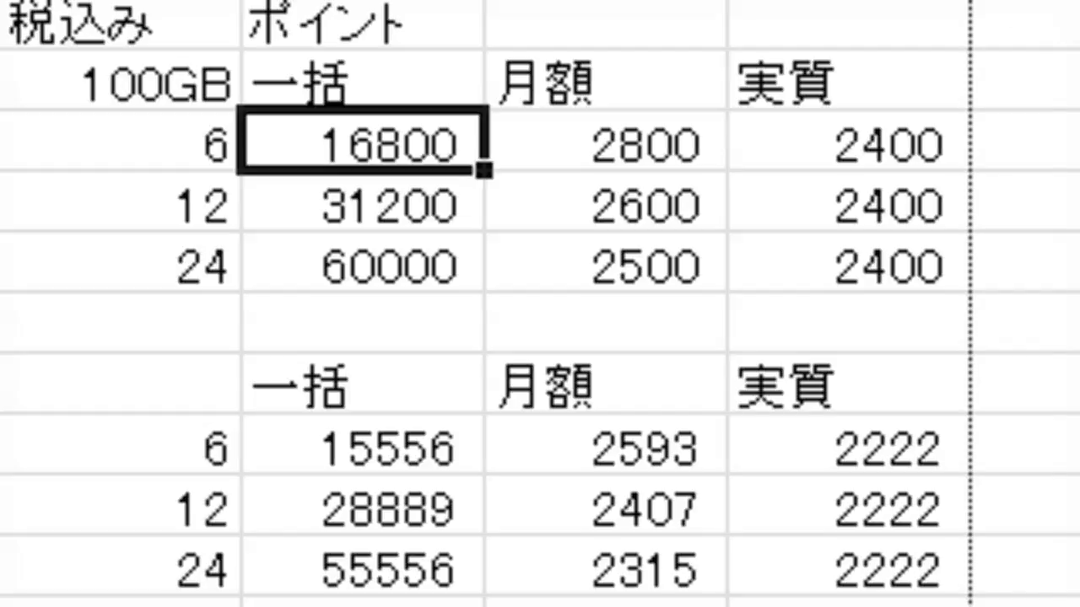
pyautogui.click(1025, 142)
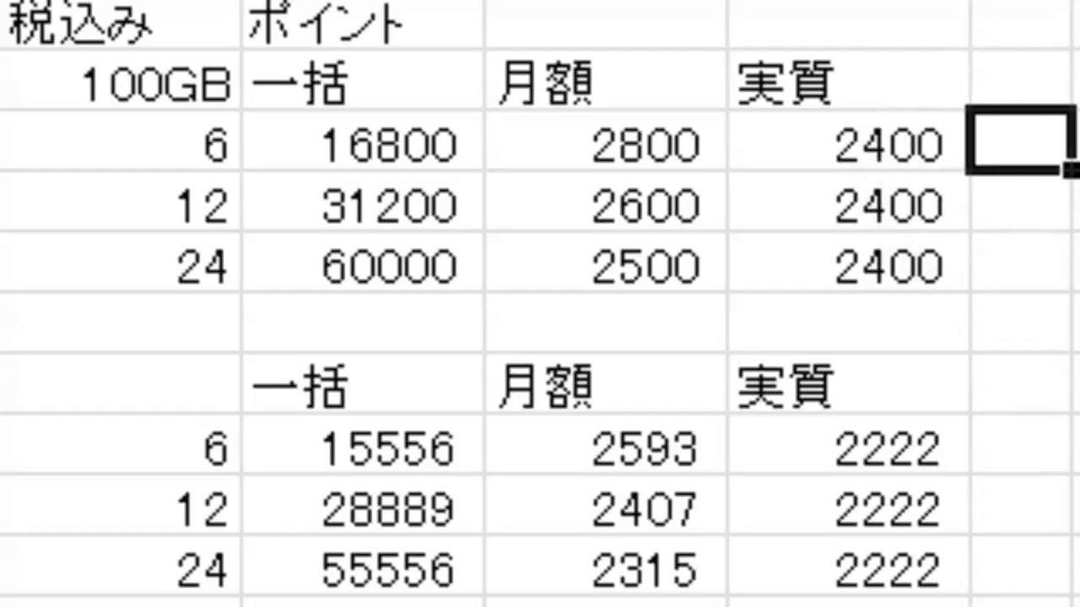
pyautogui.write('7')
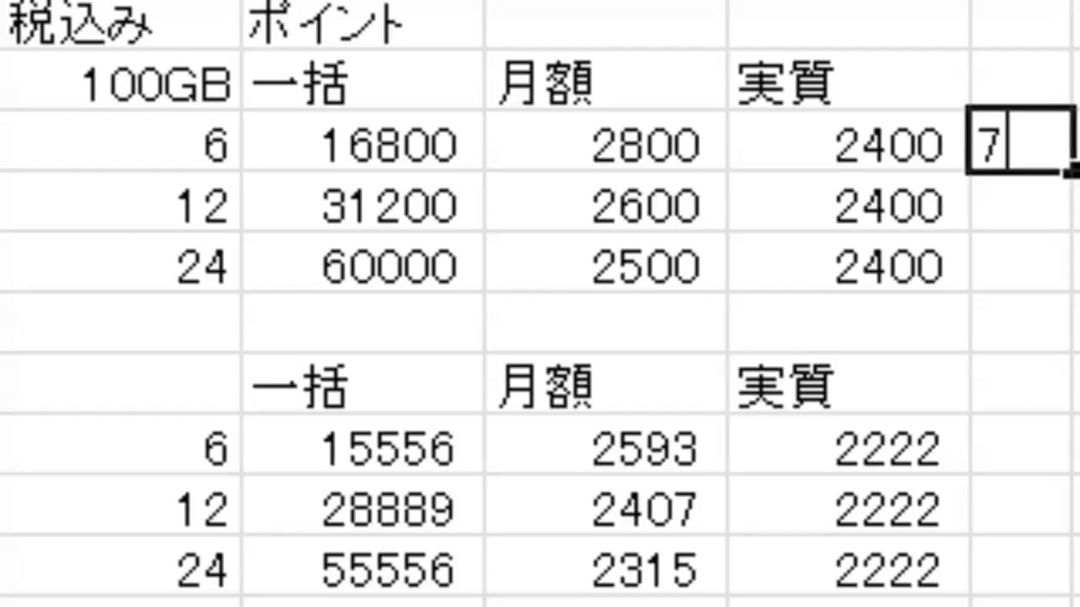
pyautogui.press('Return')
pyautogui.write('13')
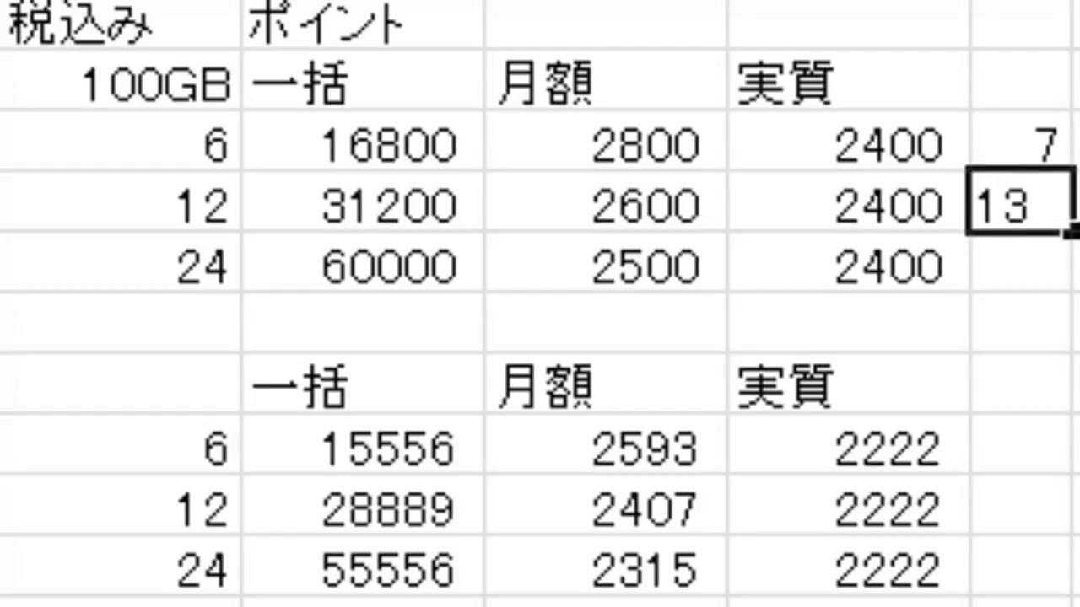
pyautogui.press('Return')
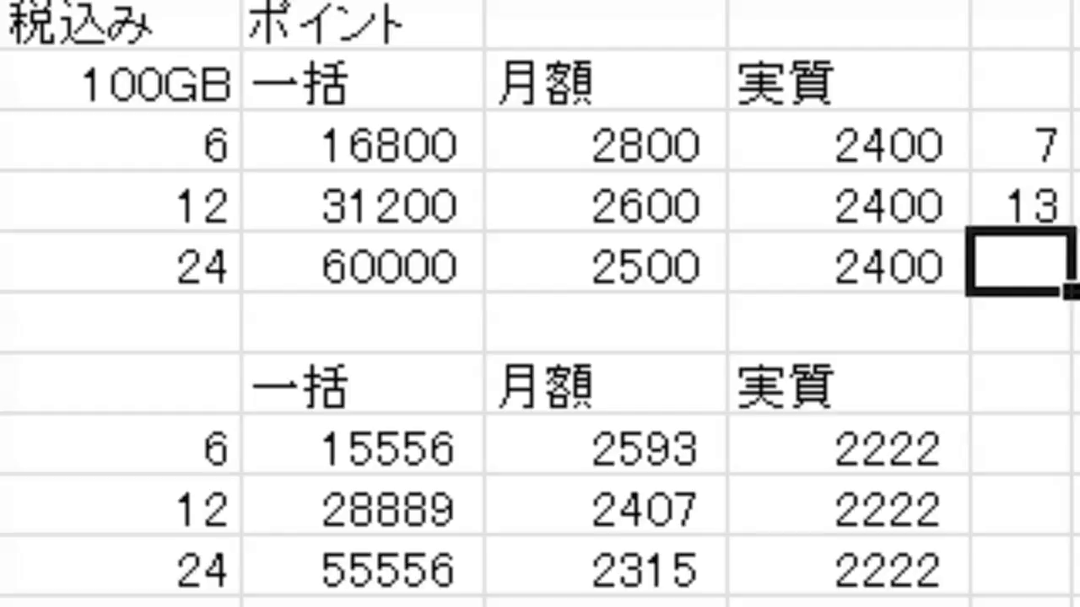
pyautogui.write('25')
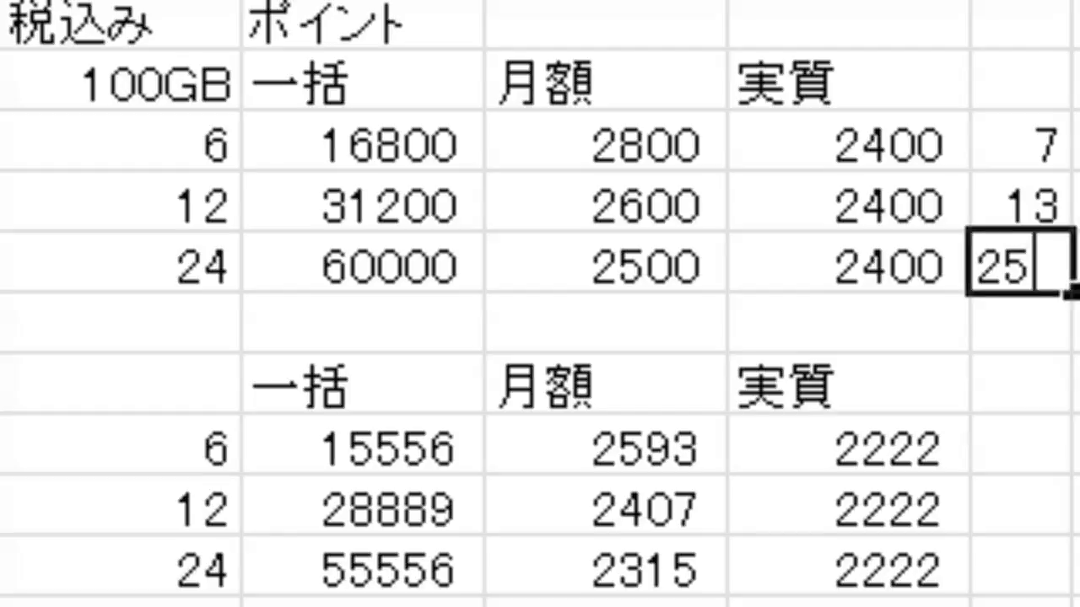
pyautogui.press('Return')
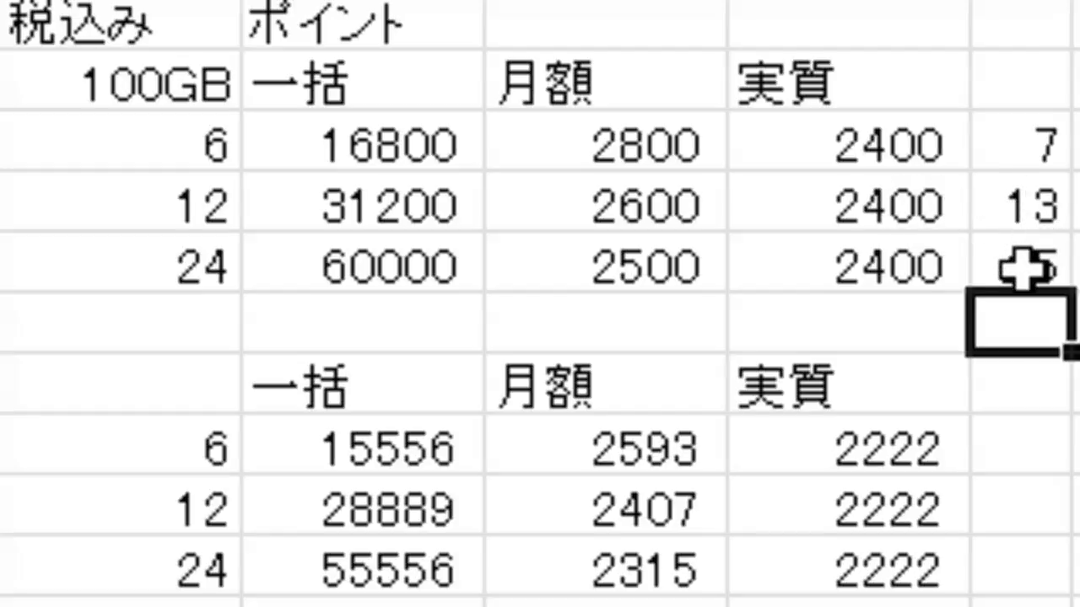
# - Compare the added 7, 13 and 25 with the 6, 12 and 24 periods in the 100GB table
pyautogui.click(1033, 202)
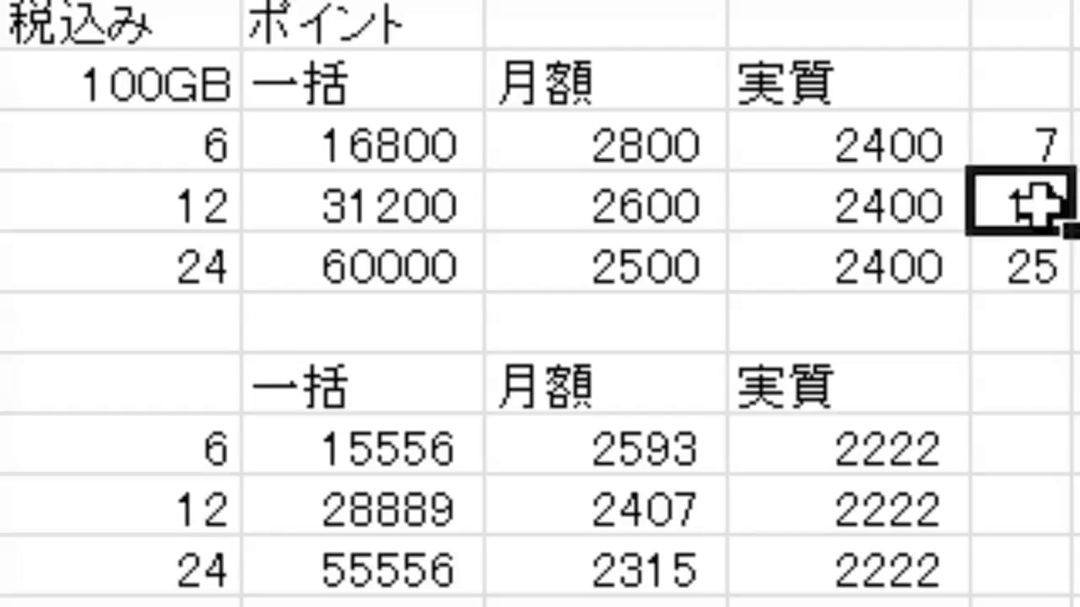
pyautogui.click(1017, 145)
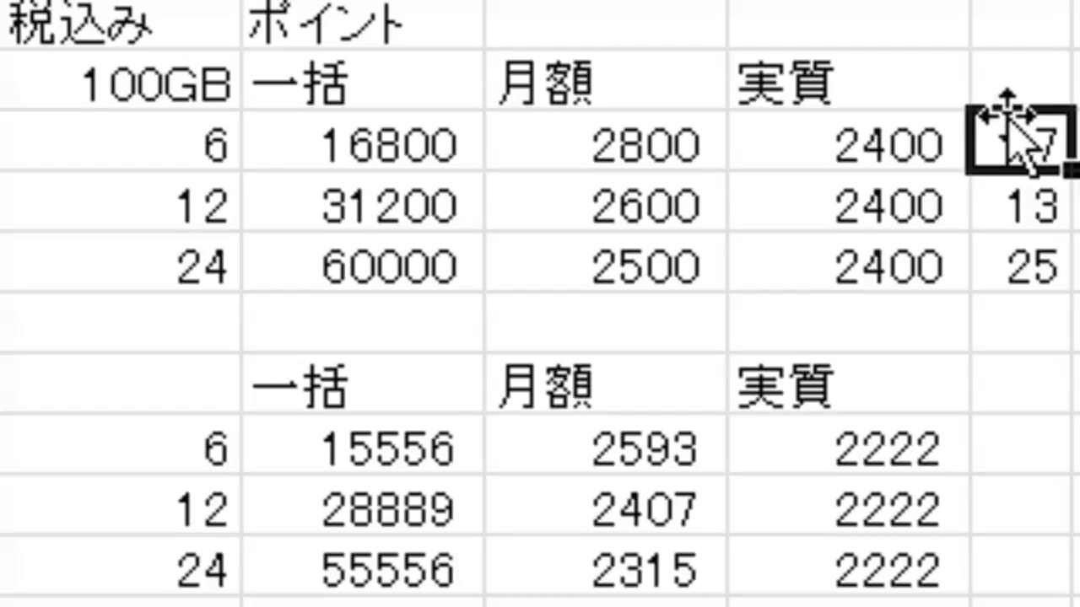
pyautogui.click(218, 145)
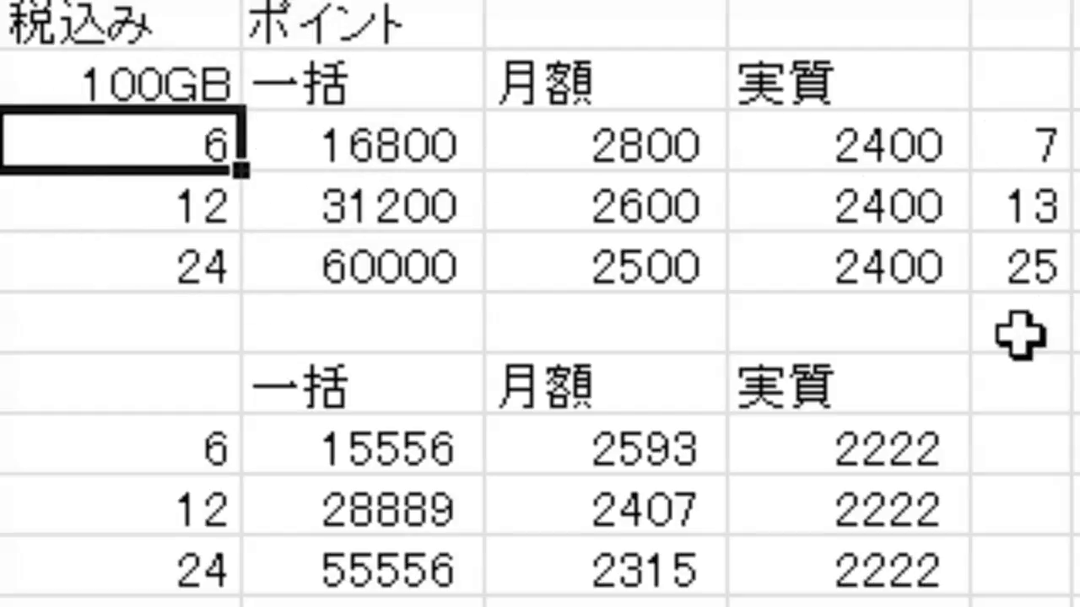
pyautogui.click(932, 329)
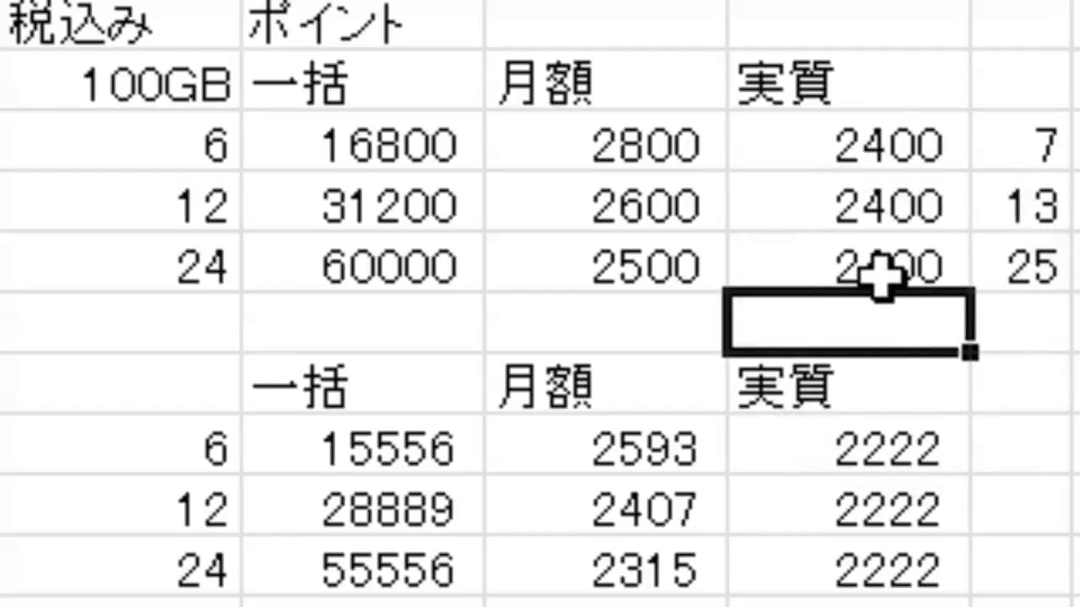
pyautogui.click(1012, 139)
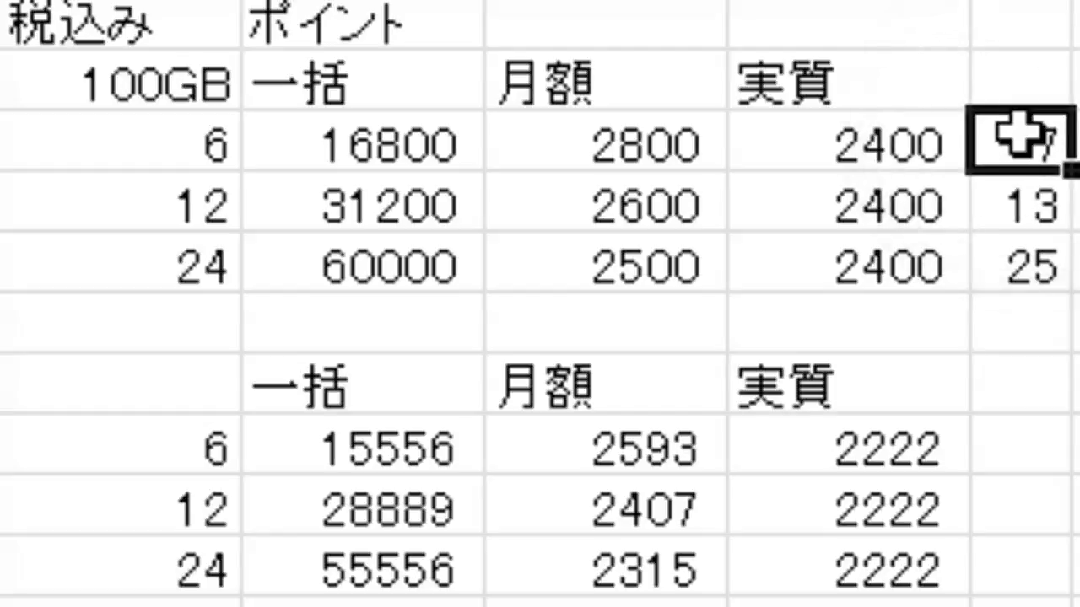
pyautogui.click(1010, 283)
pyautogui.click(1033, 135)
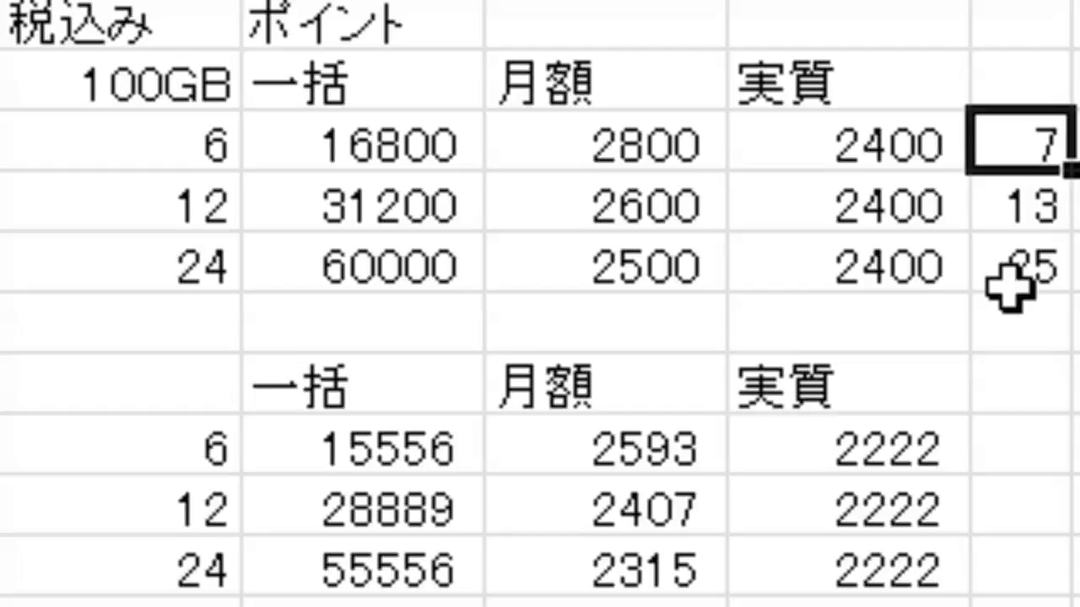
# - Compare the 実質 and 月額 prices across the 6, 12 and 24 rows of the upper table
pyautogui.click(839, 268)
pyautogui.click(776, 192)
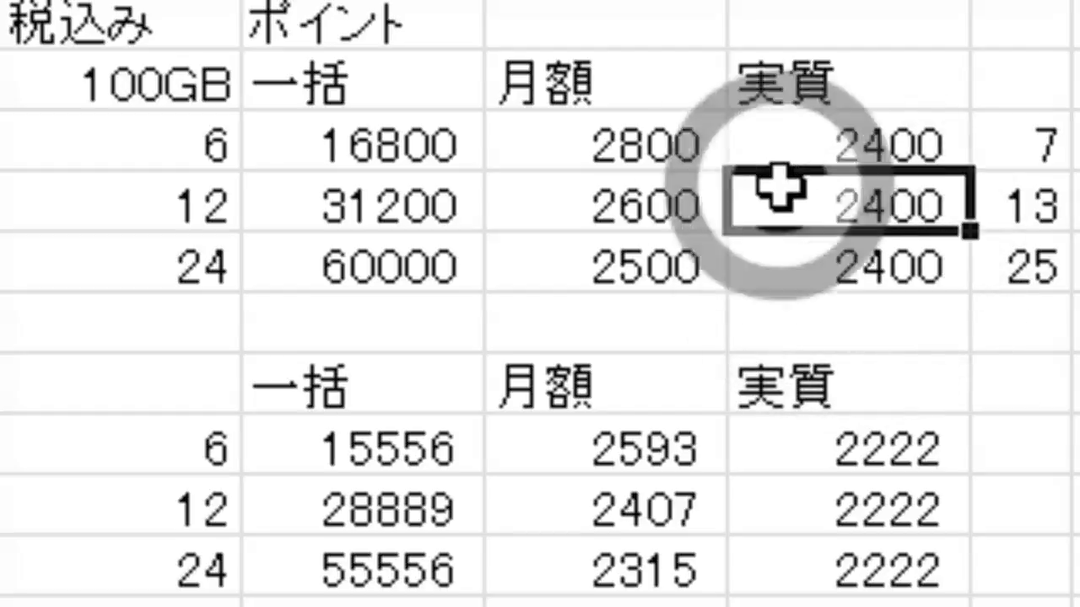
pyautogui.click(789, 144)
pyautogui.click(839, 223)
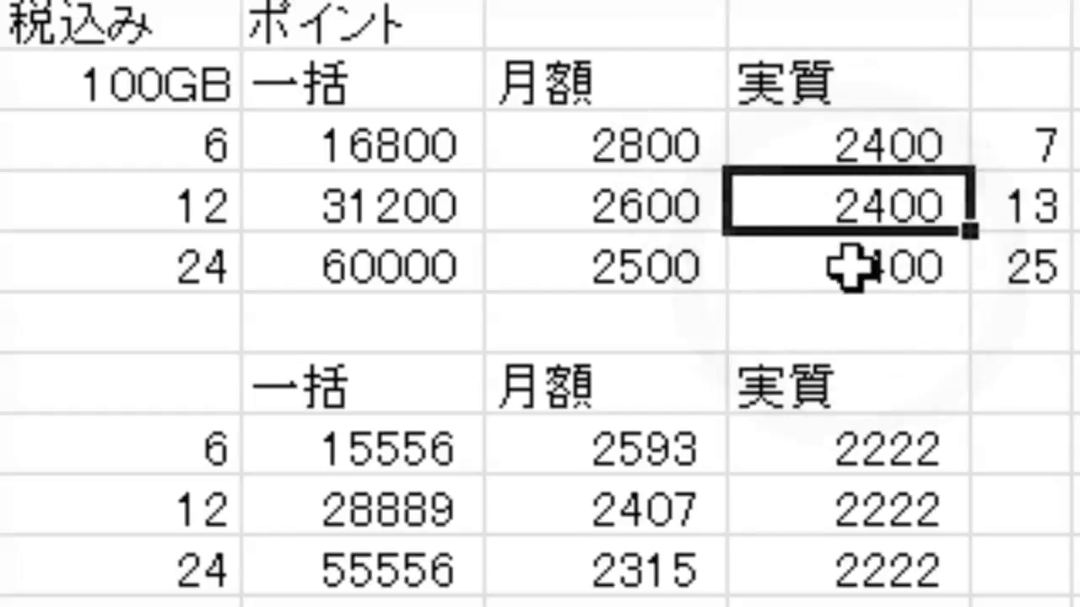
pyautogui.click(844, 264)
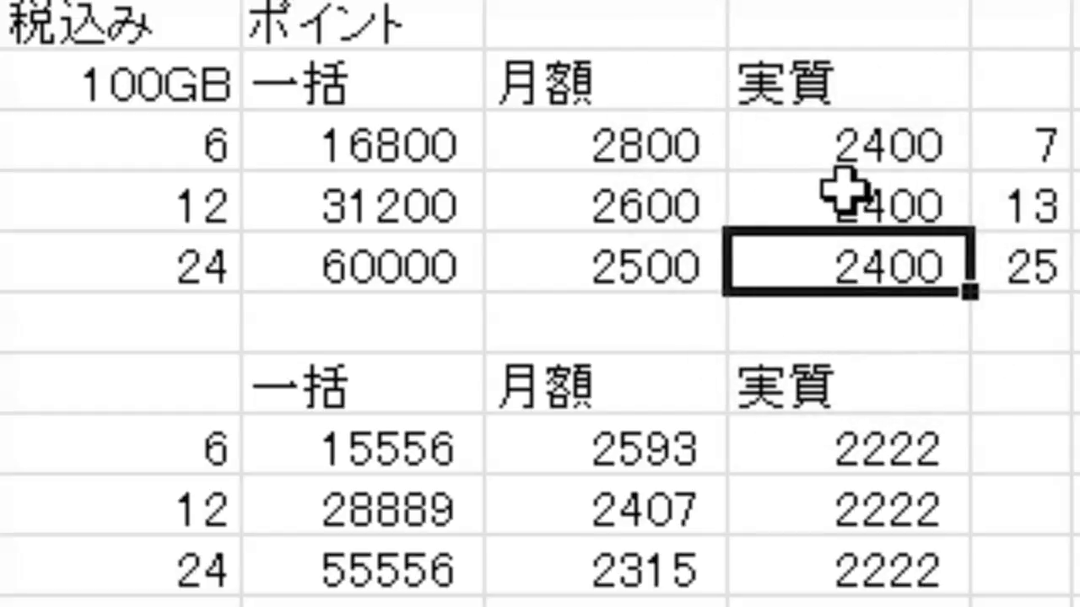
pyautogui.click(639, 148)
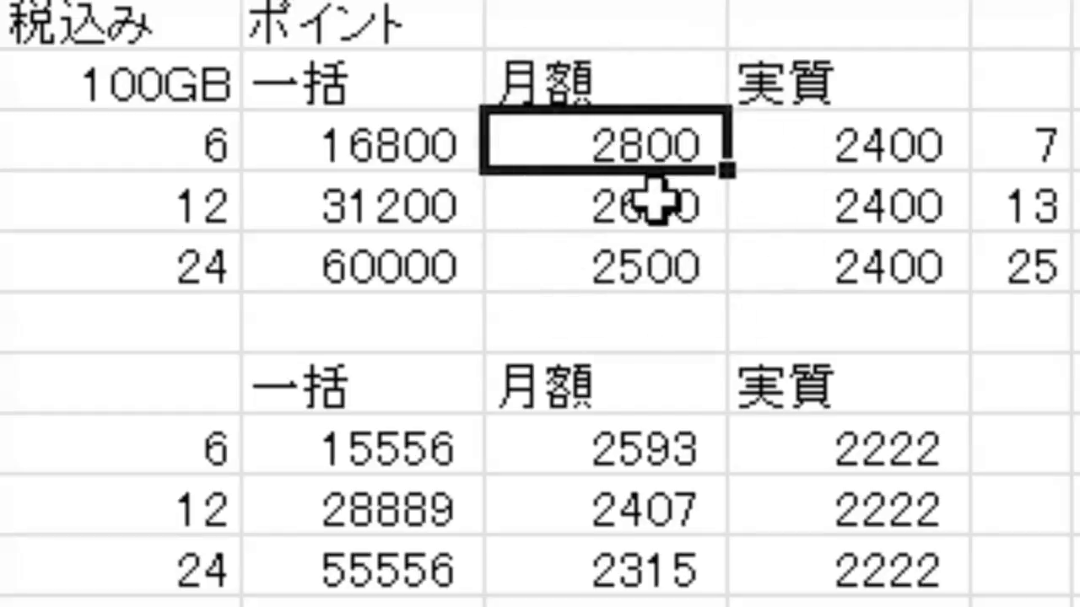
pyautogui.click(679, 226)
pyautogui.click(686, 269)
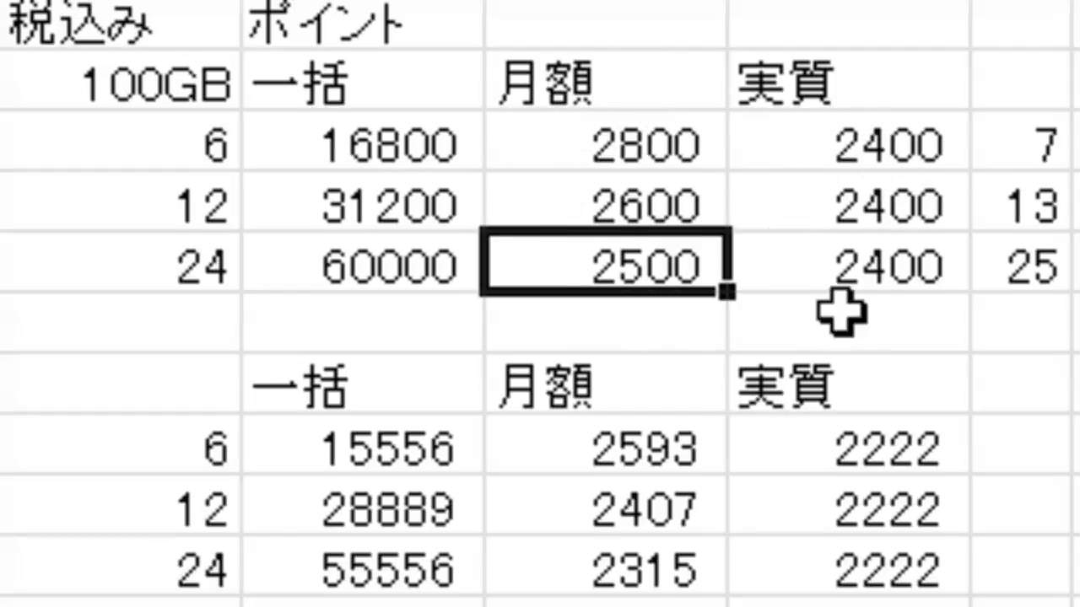
pyautogui.click(878, 128)
pyautogui.click(882, 211)
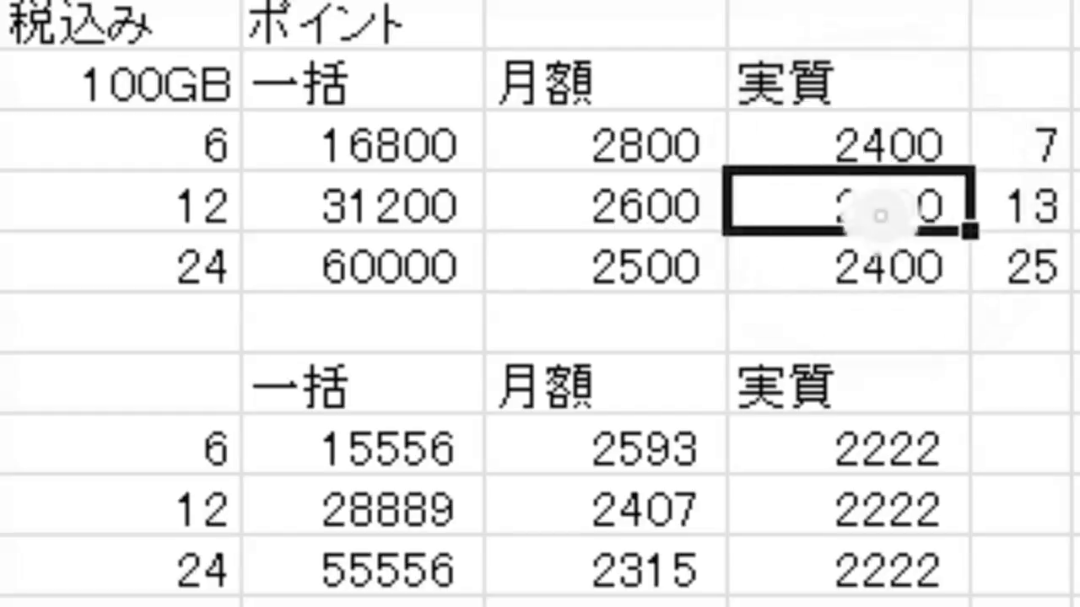
pyautogui.click(897, 268)
pyautogui.click(1037, 142)
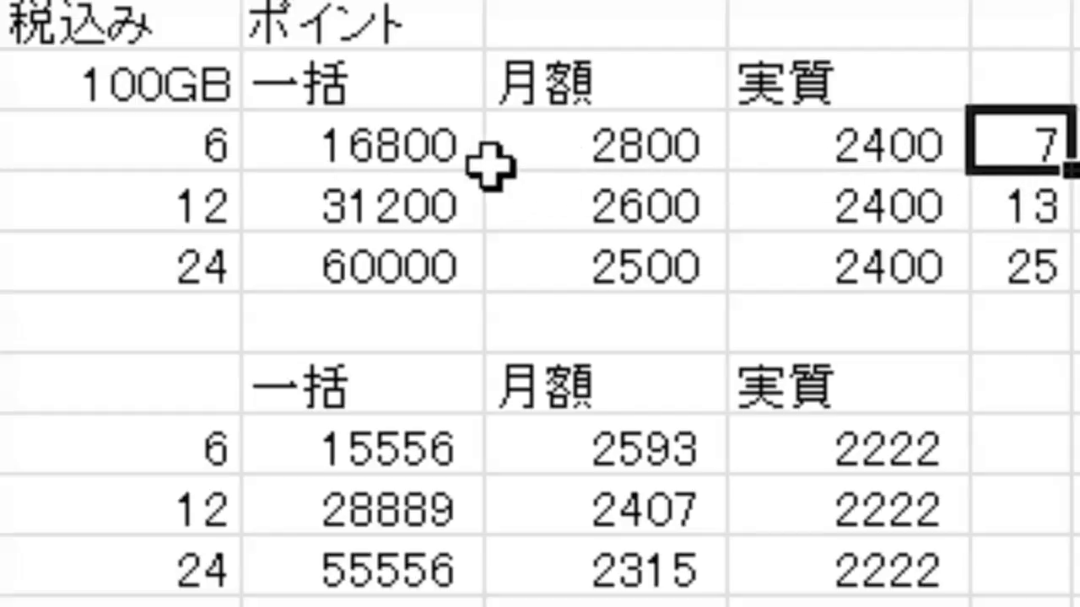
# - Review the 月額 prices of all three periods in the upper table, and the whole row for period 6
pyautogui.click(679, 165)
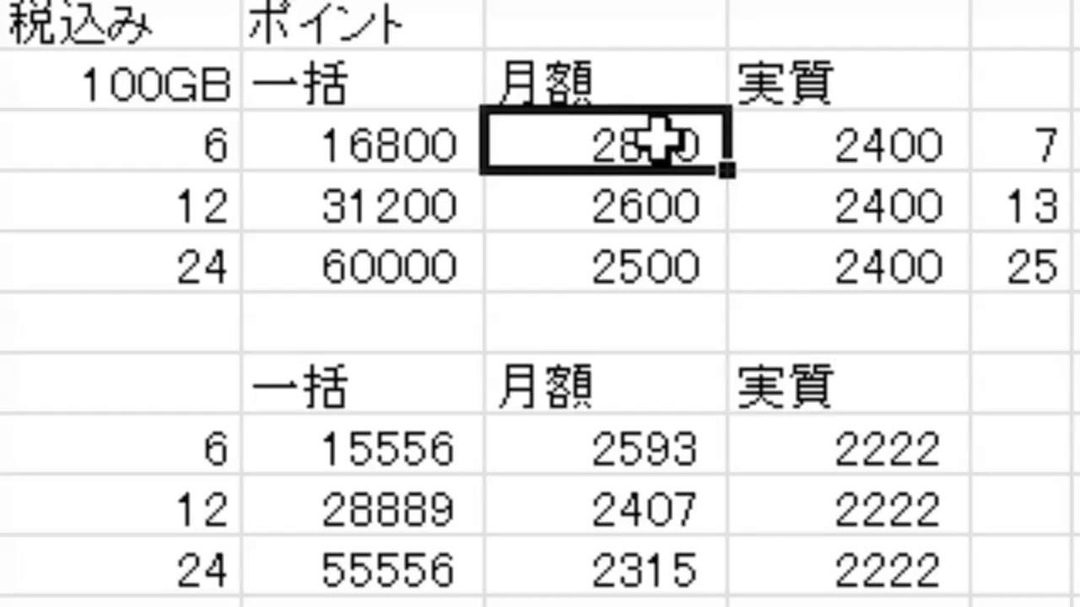
pyautogui.click(643, 239)
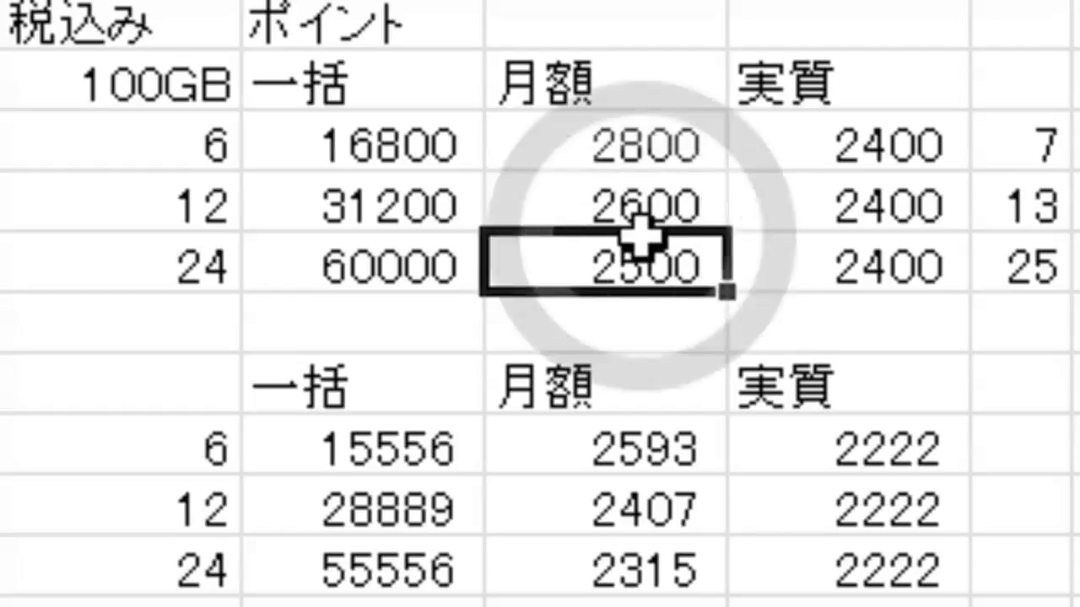
pyautogui.click(647, 162)
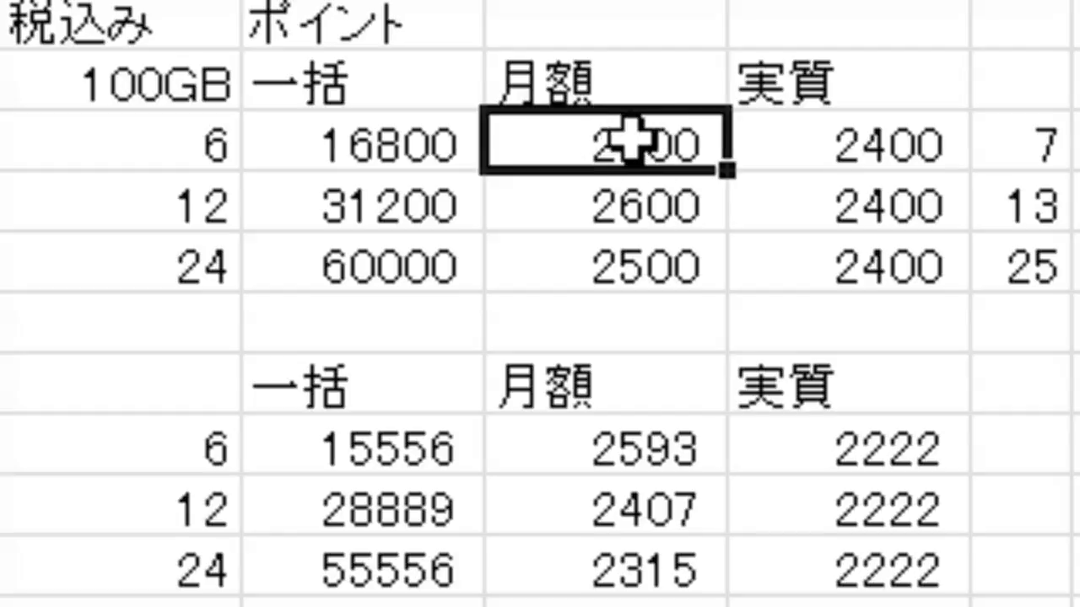
pyautogui.click(632, 224)
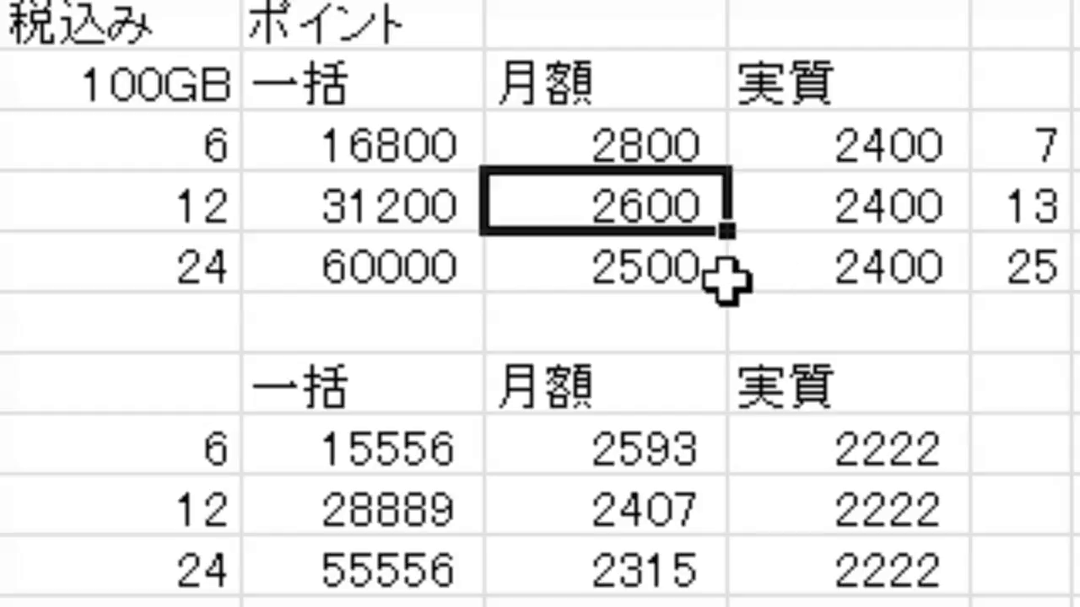
pyautogui.click(658, 265)
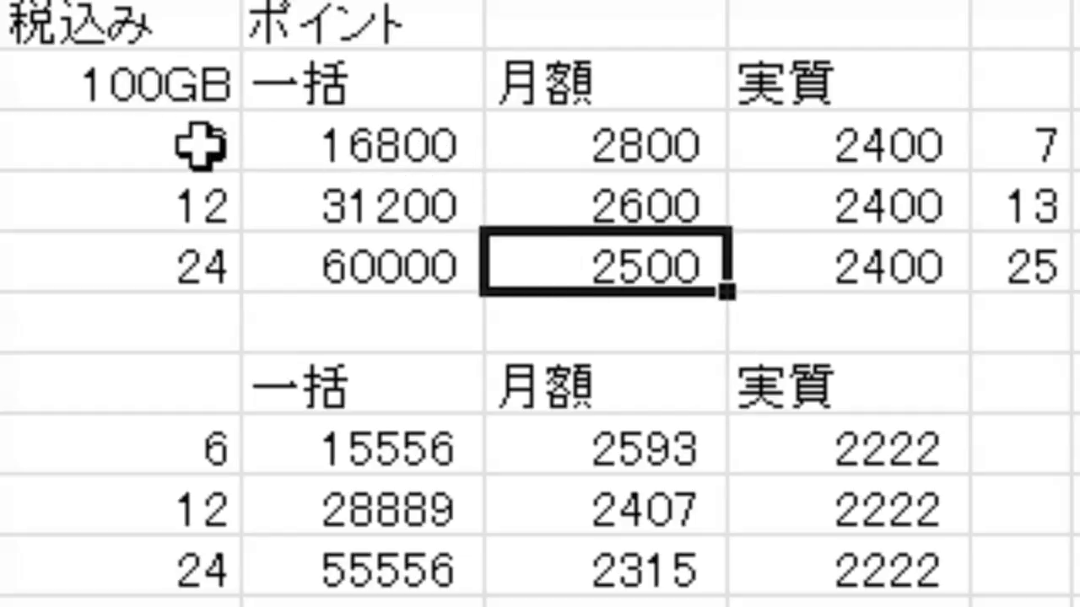
pyautogui.moveTo(206, 150); pyautogui.dragTo(995, 126)
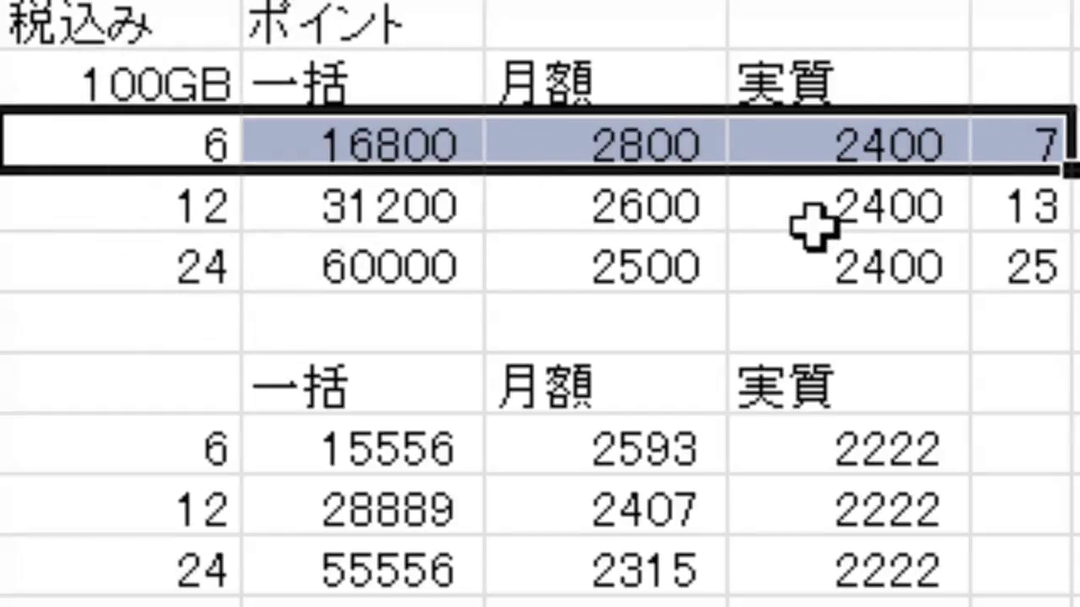
pyautogui.click(769, 138)
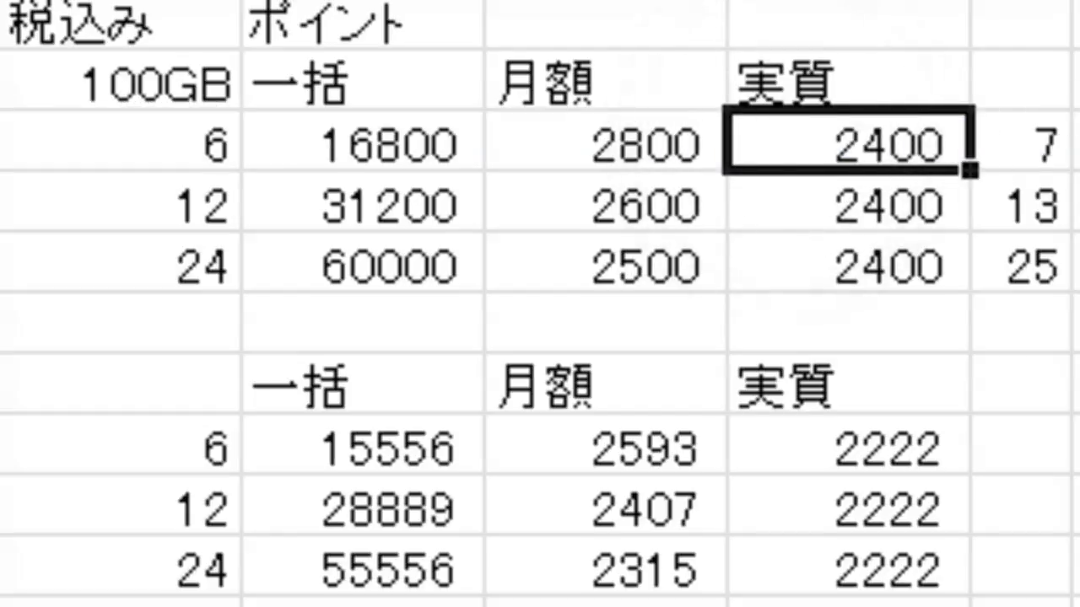